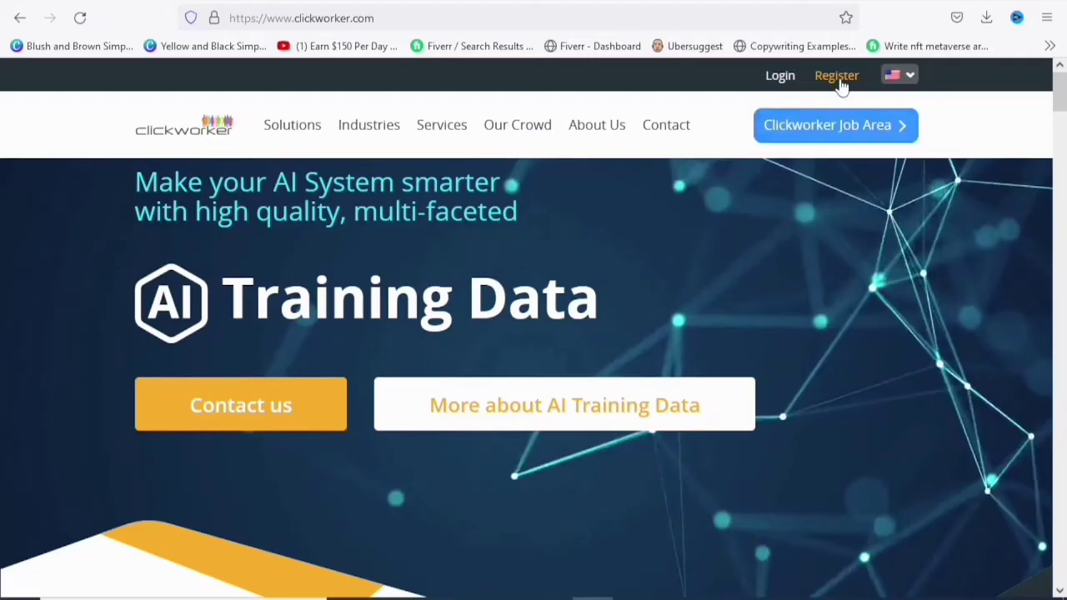
- Choose For Clickworkers under Register to reach the empty step-1 sign-up form
{"action": "mouse_move", "coordinate": [843, 85]}
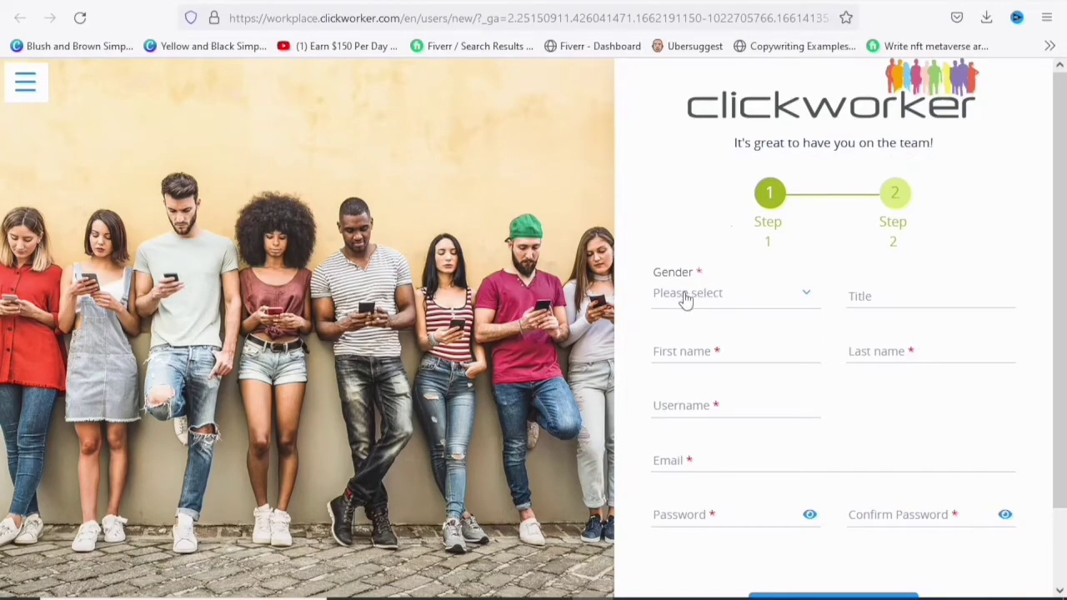
- Select Male as gender and enter the first name, last name and username
{"action": "left_click", "coordinate": [813, 301]}
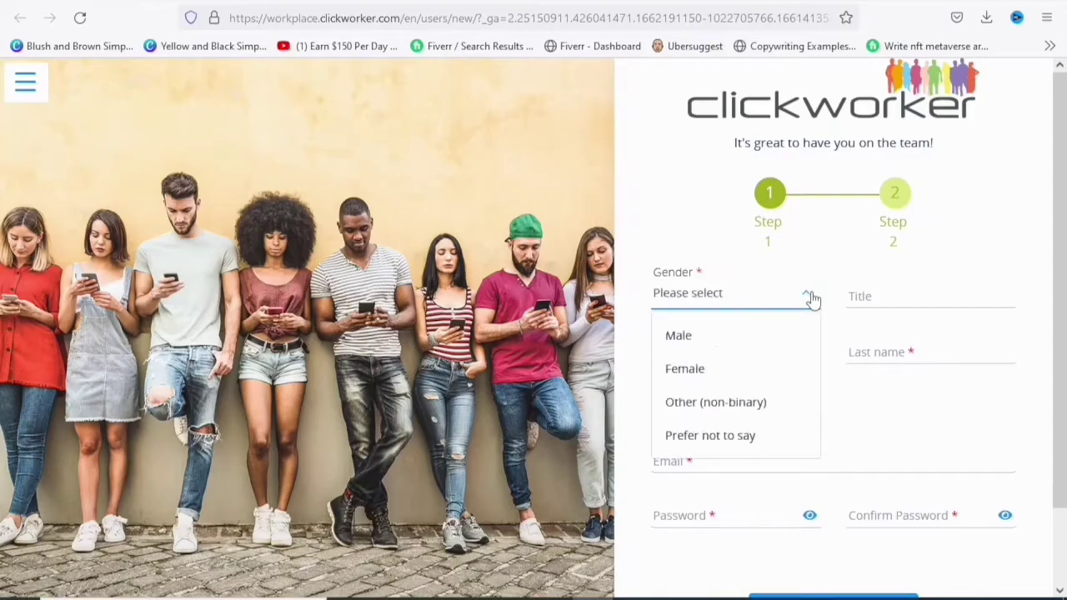
{"action": "left_click", "coordinate": [769, 349]}
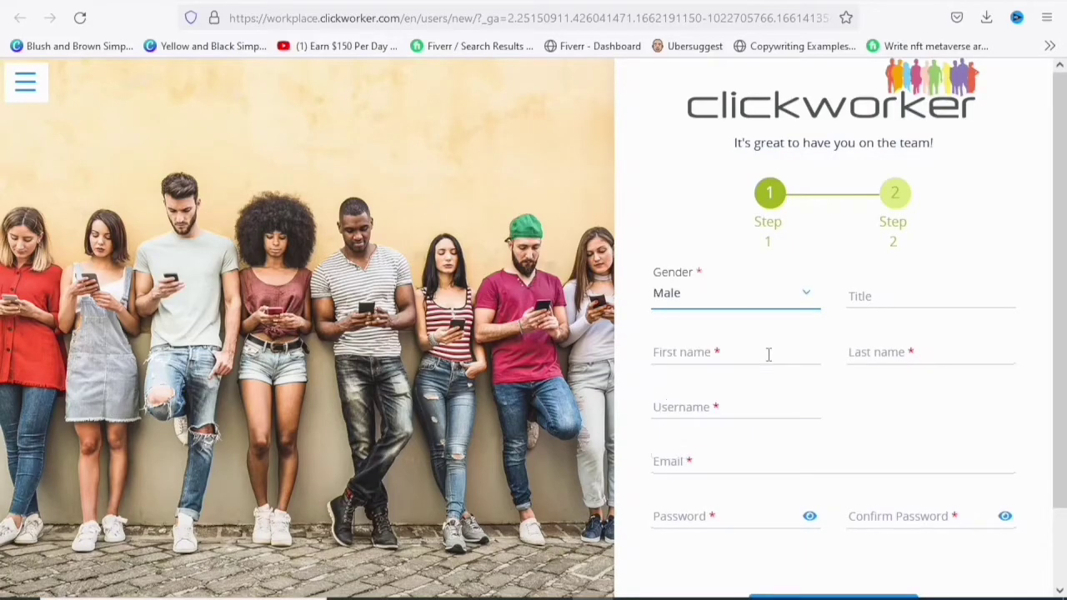
{"action": "left_click", "coordinate": [769, 355]}
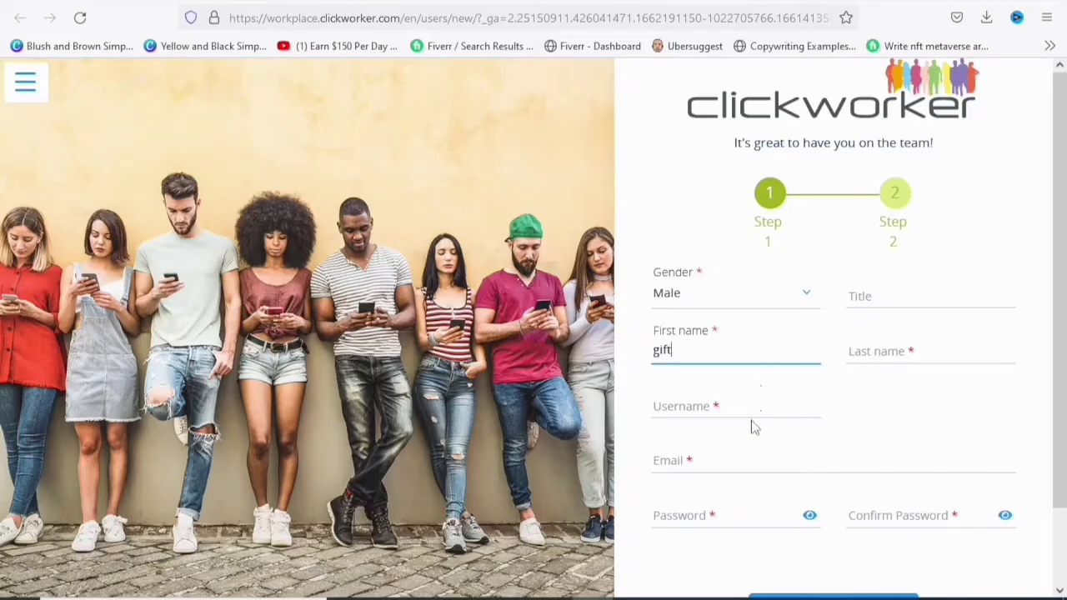
{"action": "left_click", "coordinate": [889, 350]}
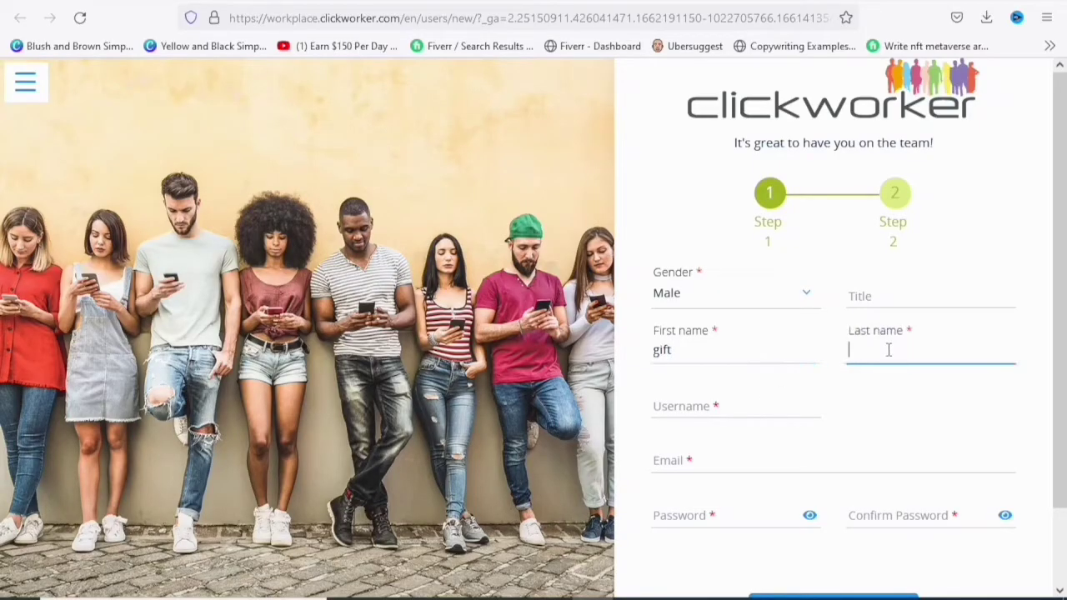
{"action": "left_click", "coordinate": [759, 408]}
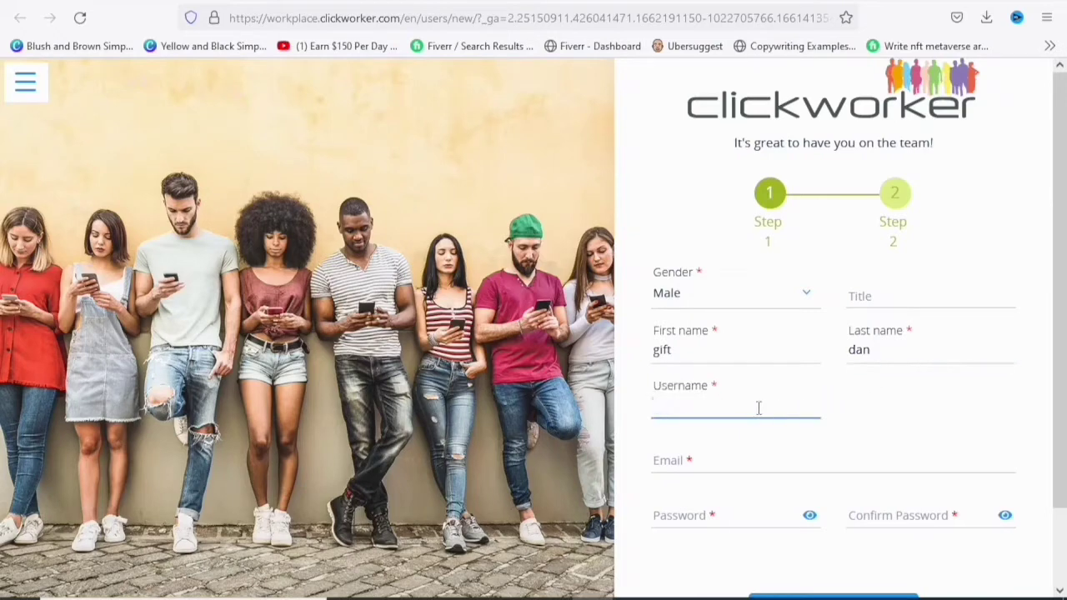
{"action": "type", "text": "gifted700"}
- Paste the email address and the same password into both password fields, then continue to step 2
{"action": "left_click", "coordinate": [742, 453]}
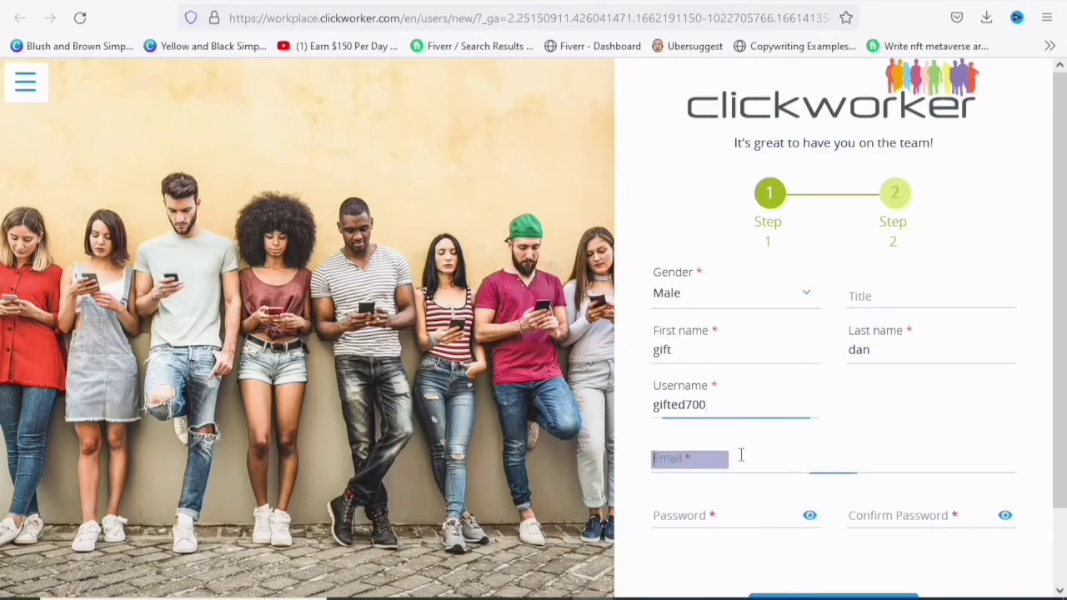
{"action": "key", "text": "ctrl+v"}
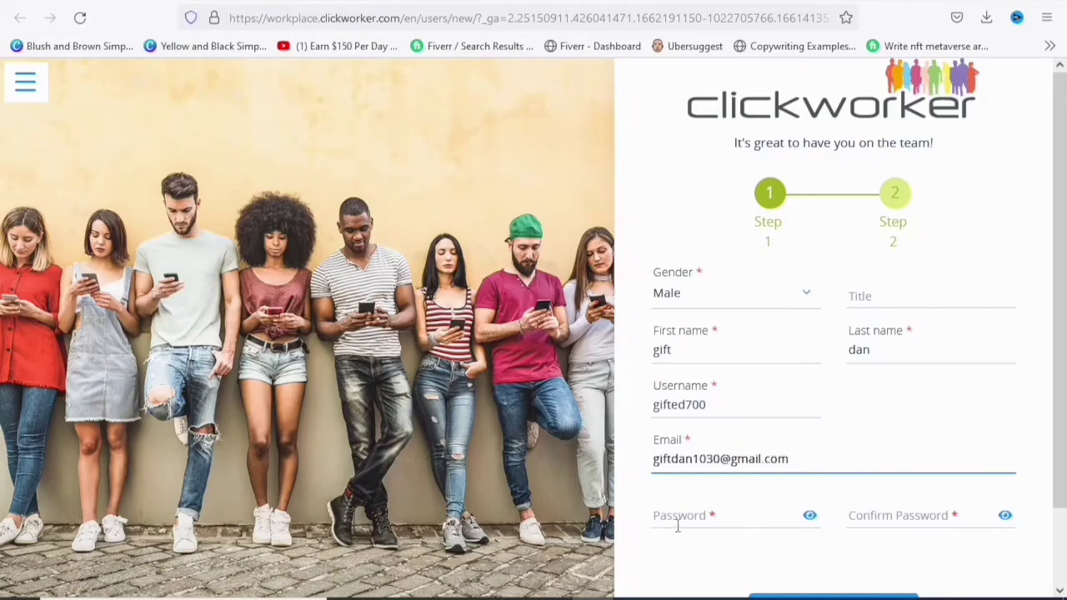
{"action": "left_click", "coordinate": [677, 523]}
{"action": "key", "text": "ctrl+v"}
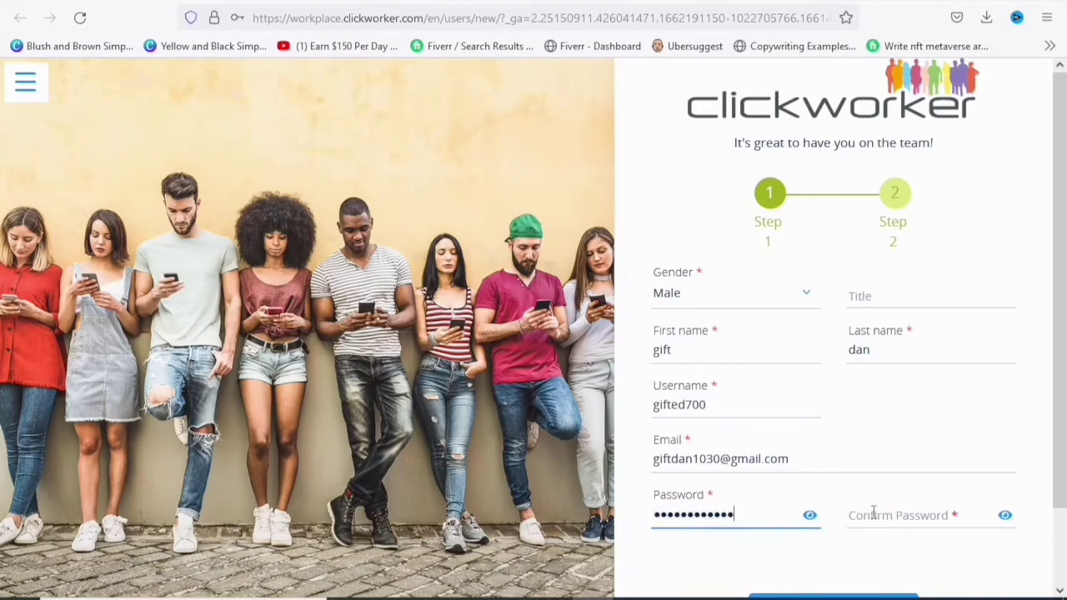
{"action": "left_click", "coordinate": [874, 512]}
{"action": "key", "text": "ctrl+v"}
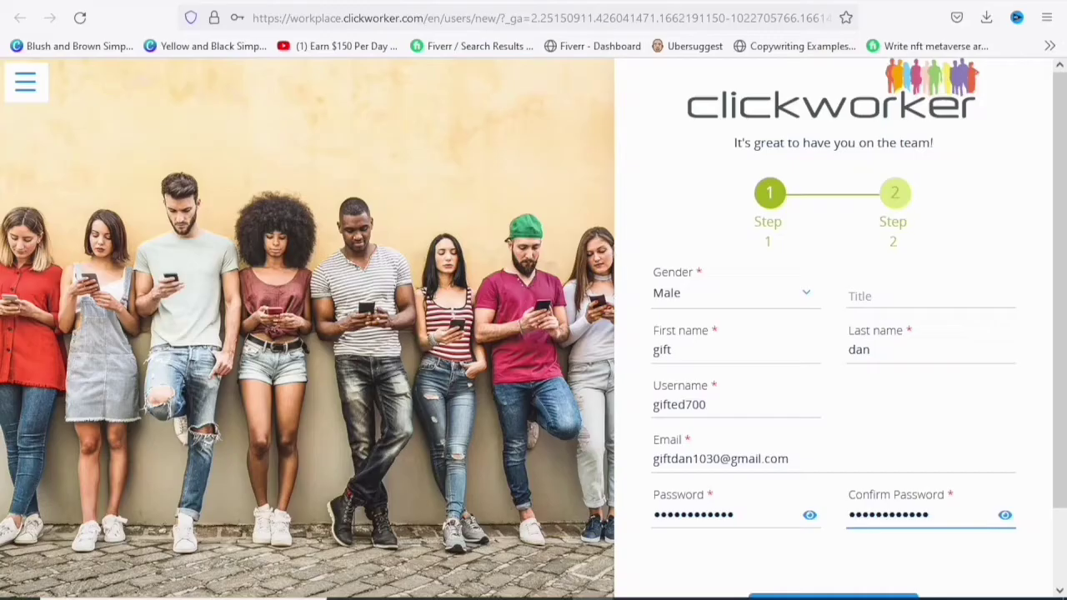
{"action": "scroll", "coordinate": [745, 406], "scroll_direction": "down", "scroll_amount": 2}
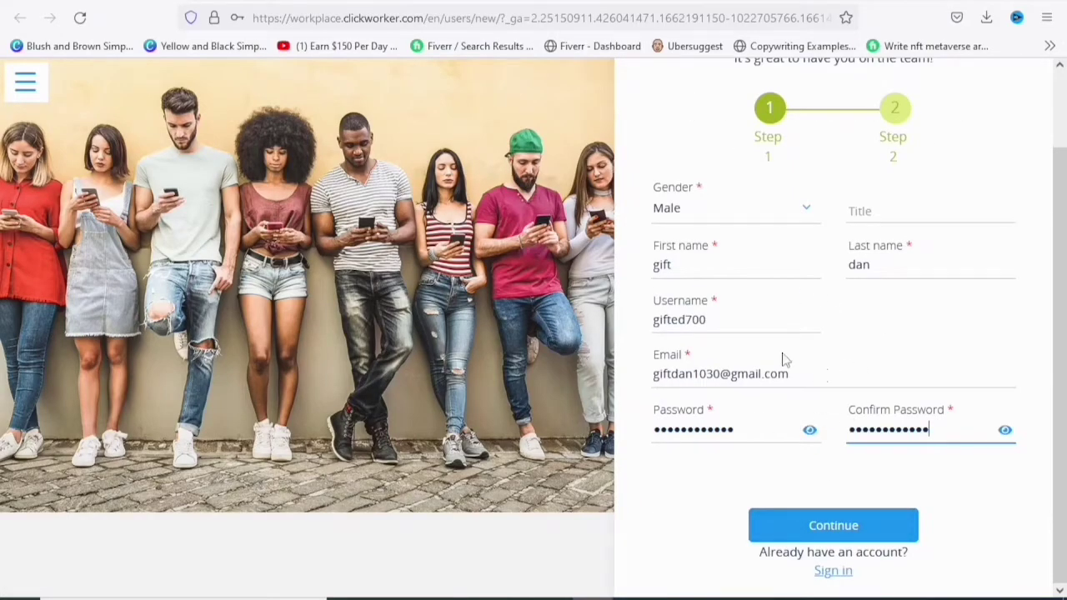
{"action": "left_click", "coordinate": [834, 527]}
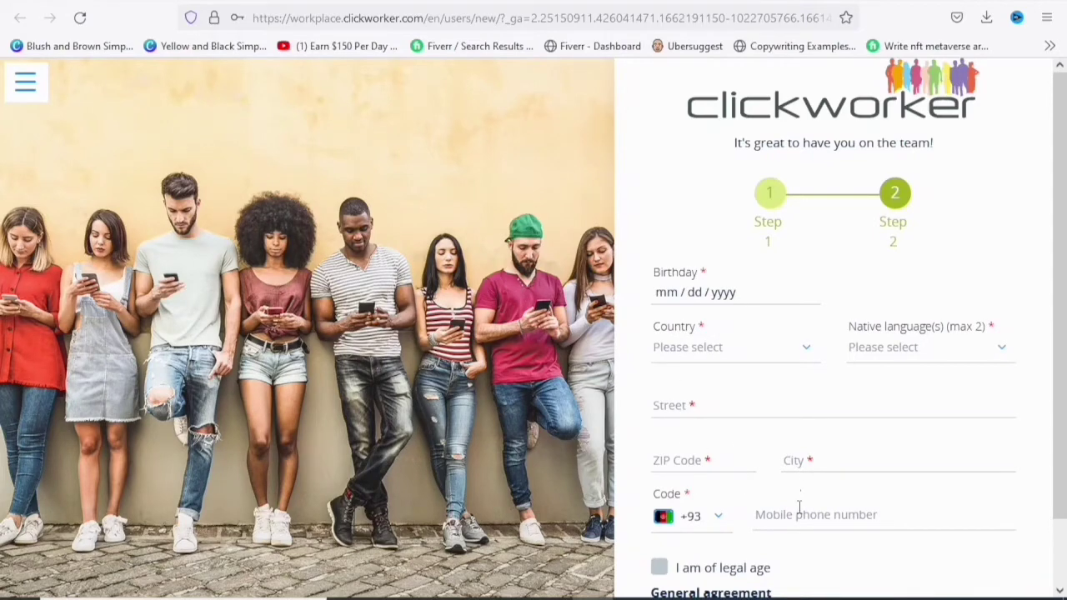
- With birthday, Nigeria, English UK, street and city filled in, open a blank new Firefox tab
{"action": "scroll", "coordinate": [799, 507], "scroll_direction": "down", "scroll_amount": 2}
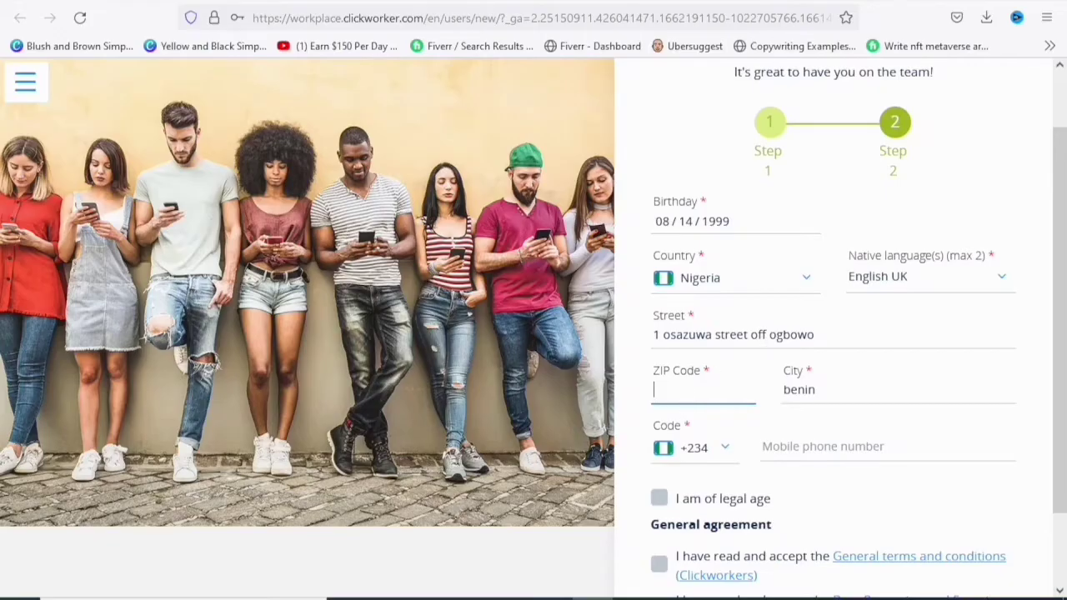
{"action": "key", "text": "ctrl+t"}
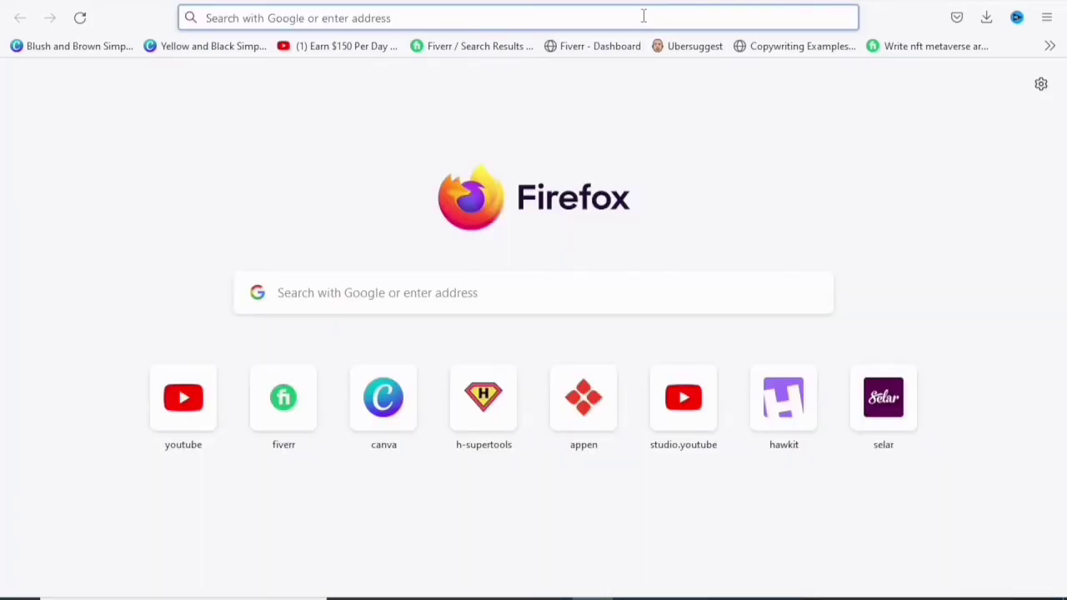
- Search Google for 'zip code of benin' to find Benin City's zip code
{"action": "type", "text": "zip "}
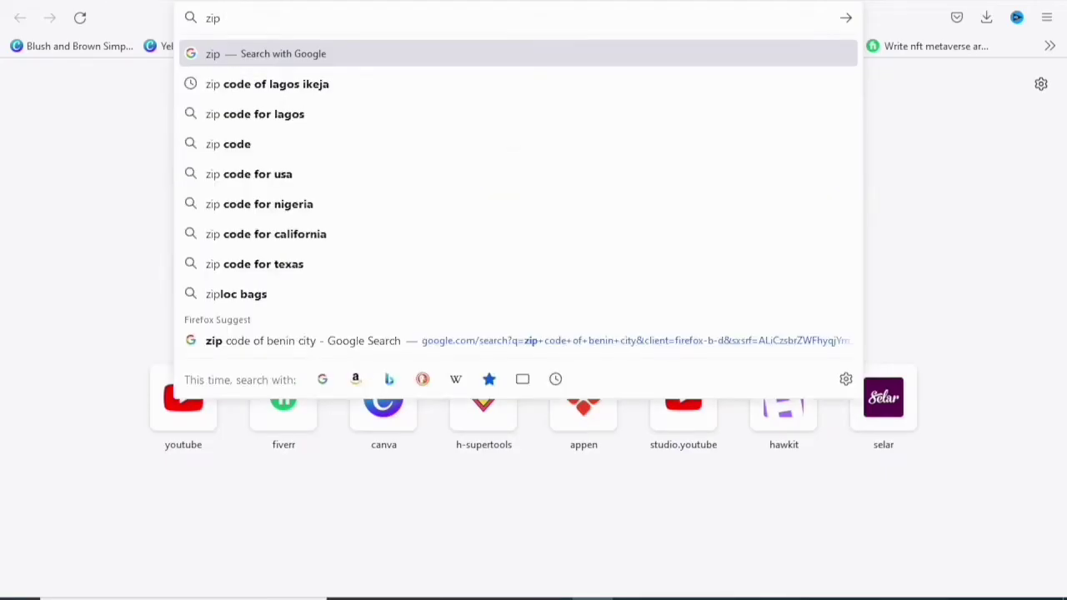
{"action": "type", "text": "code"}
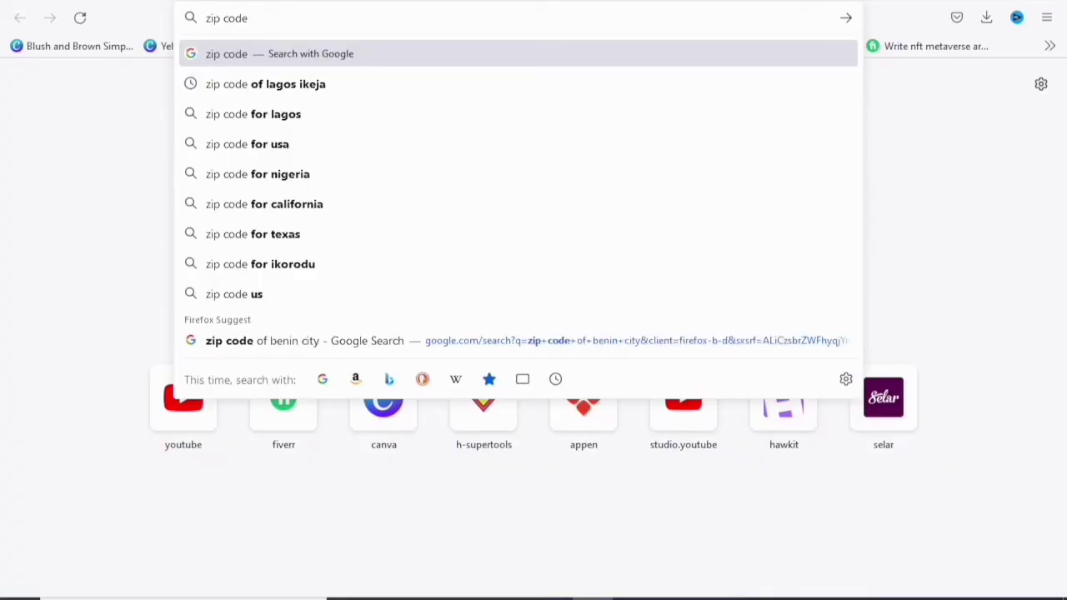
{"action": "type", "text": " of benin city"}
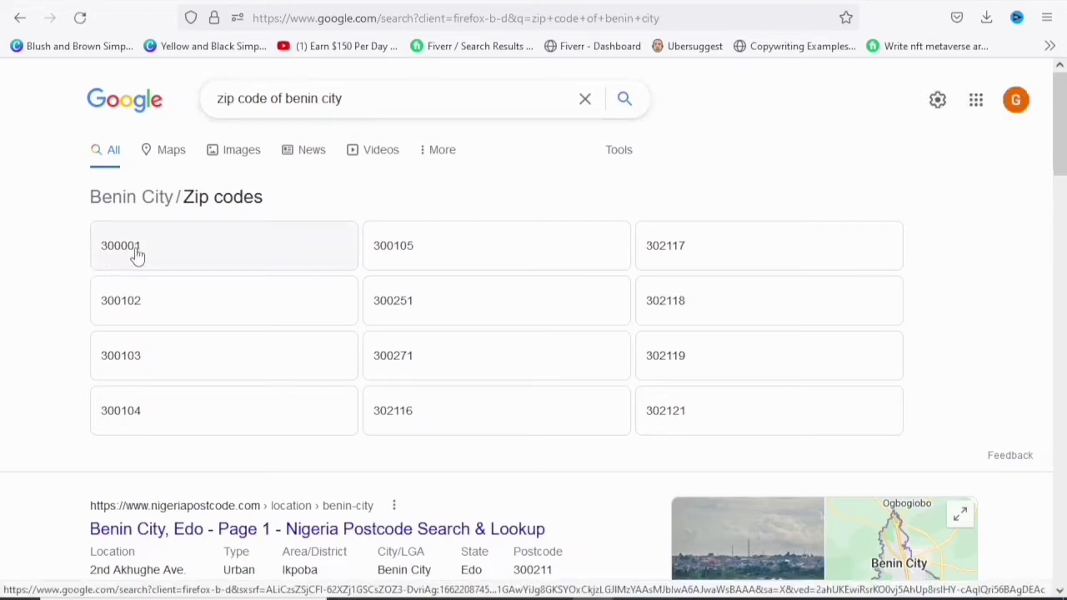
- Back on the sign-up form, enter ZIP 300001 and paste the mobile phone number
{"action": "key", "text": "ctrl+Tab"}
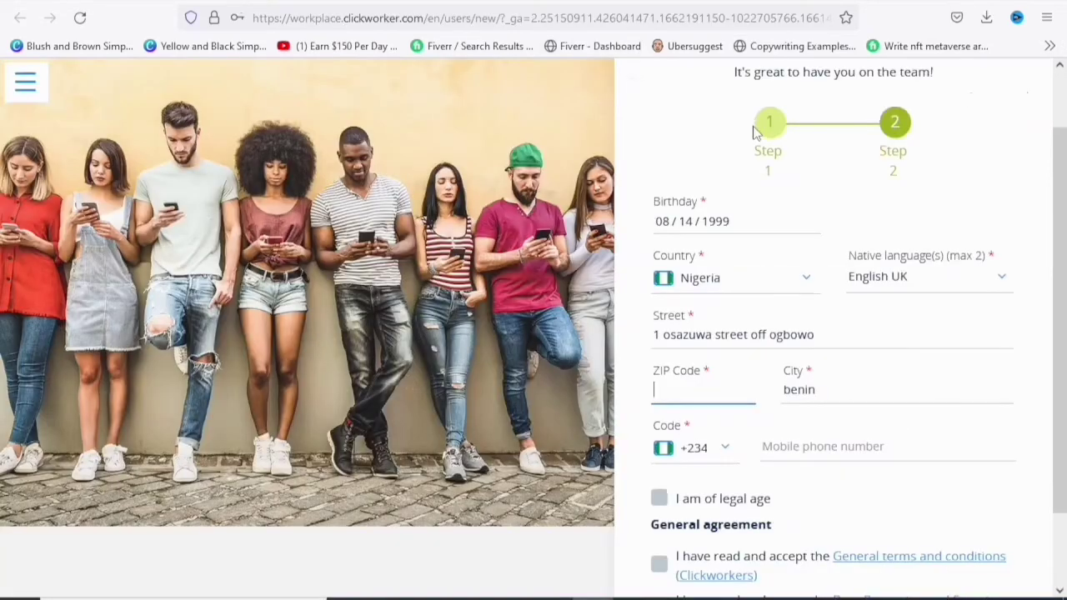
{"action": "type", "text": "300001"}
{"action": "left_click", "coordinate": [834, 448]}
{"action": "key", "text": "ctrl+v"}
{"action": "scroll", "coordinate": [659, 408], "scroll_direction": "down", "scroll_amount": 1}
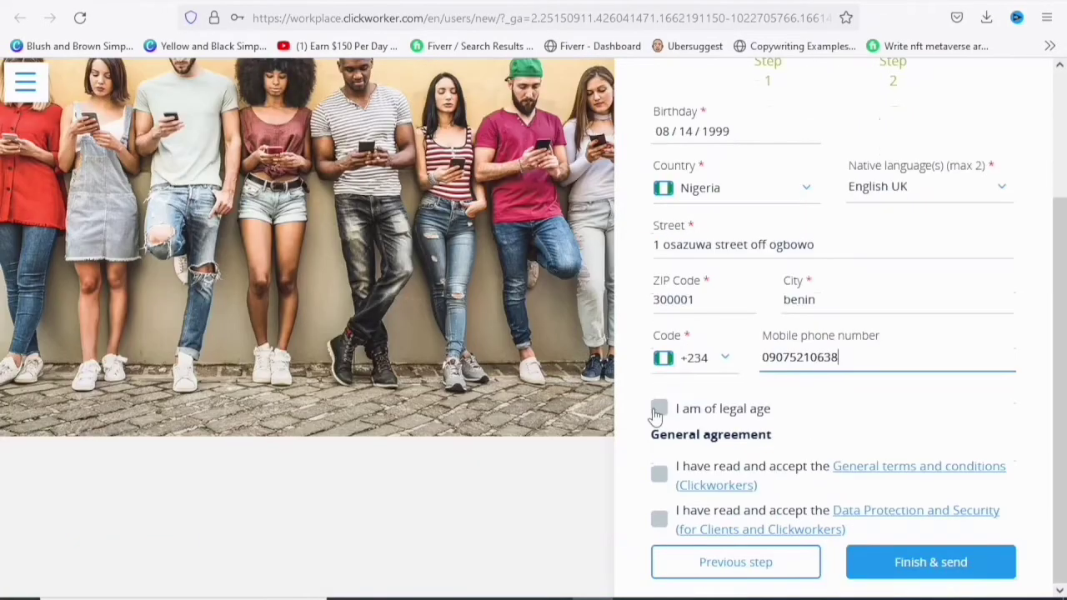
- Confirm legal age, accept the terms and data protection agreements, and submit the registration
{"action": "left_click", "coordinate": [660, 409]}
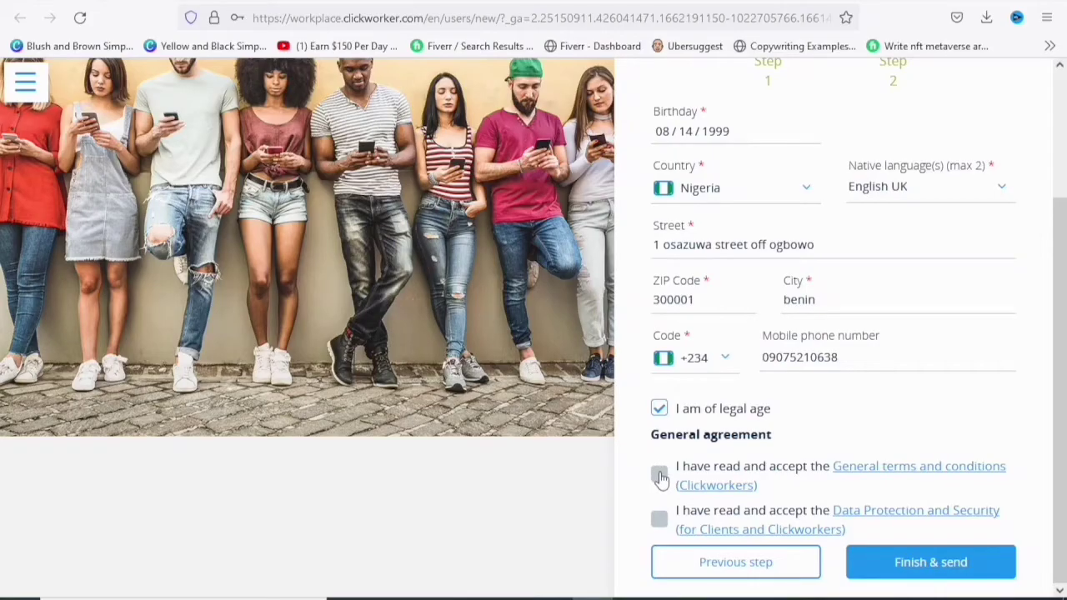
{"action": "left_click", "coordinate": [660, 476]}
{"action": "left_click", "coordinate": [661, 522]}
{"action": "left_click", "coordinate": [953, 574]}
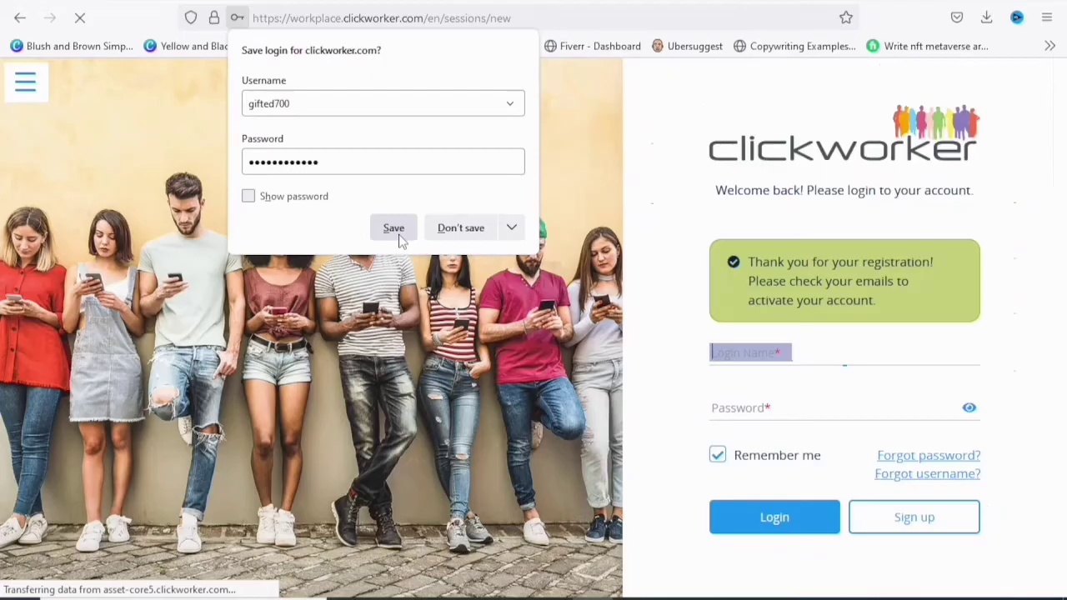
- Save the login in Firefox, then log in with the saved credentials after passing the captcha
{"action": "left_click", "coordinate": [395, 230]}
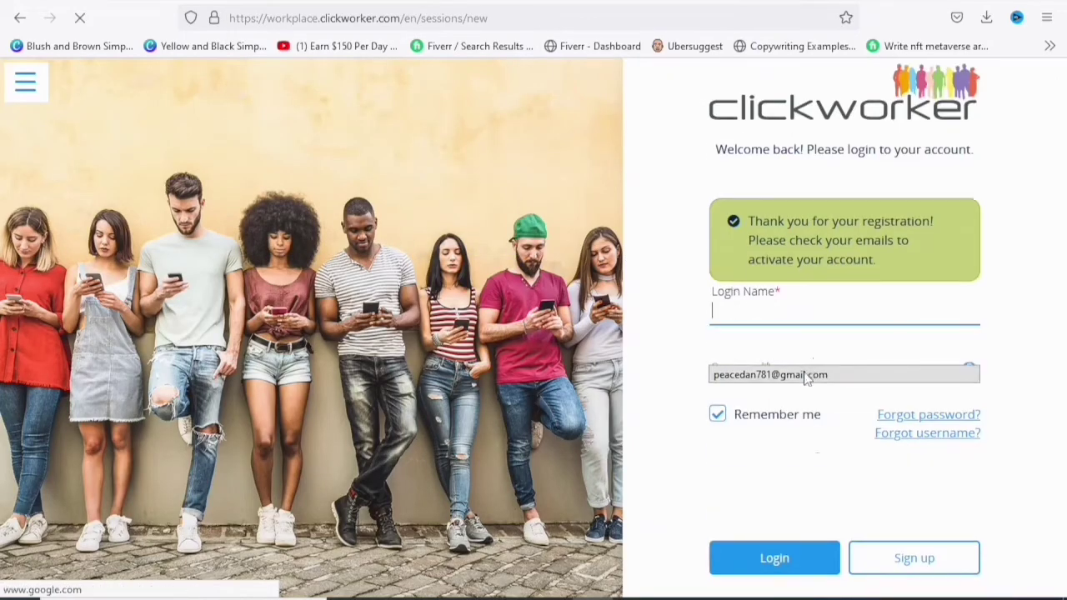
{"action": "left_click", "coordinate": [790, 313]}
{"action": "left_click", "coordinate": [731, 491]}
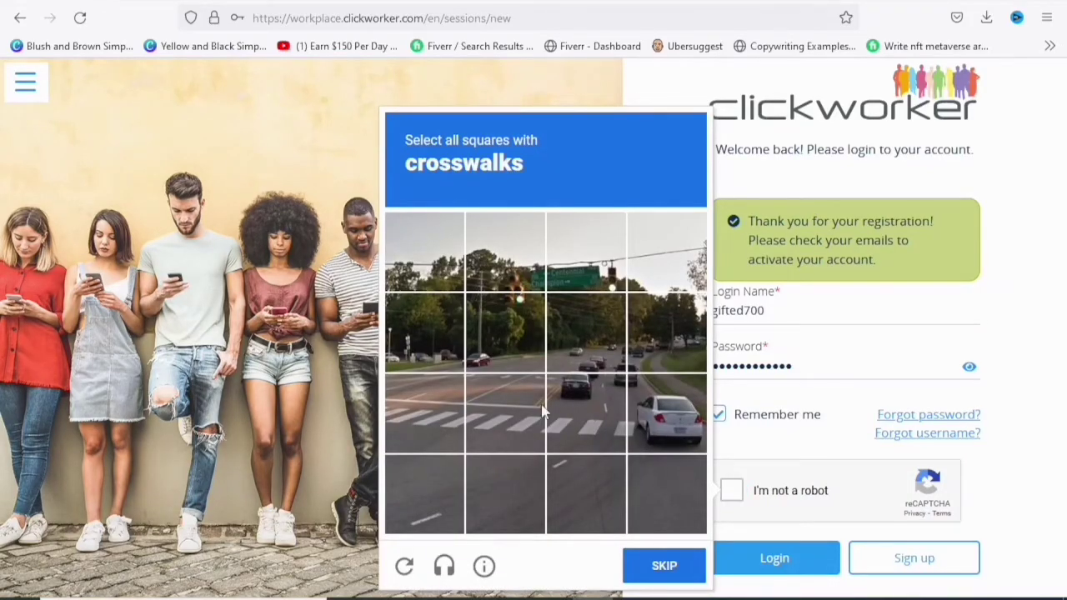
{"action": "left_click", "coordinate": [665, 566]}
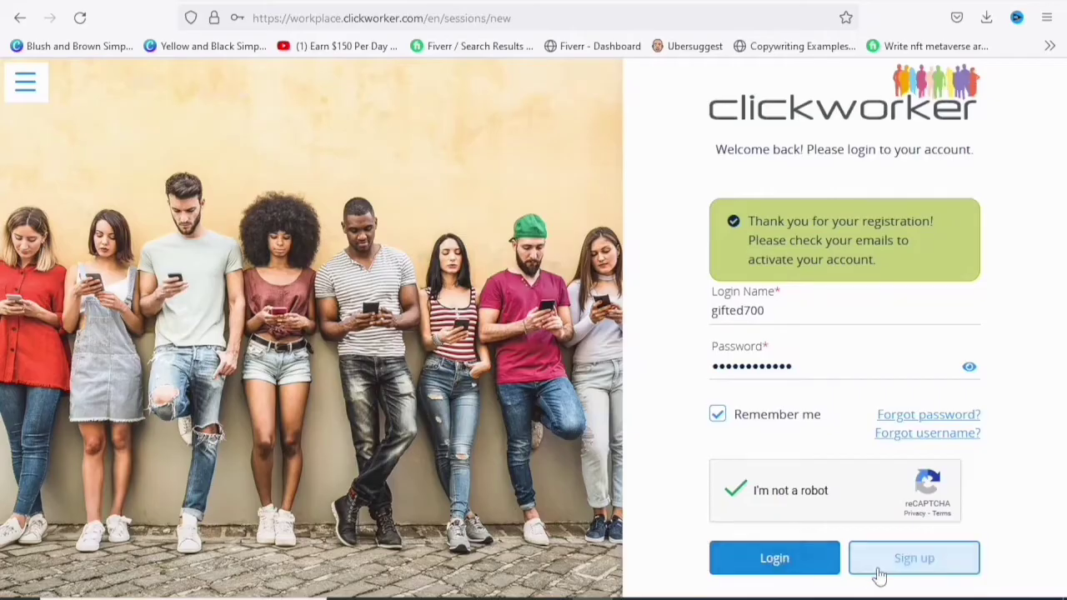
{"action": "left_click", "coordinate": [775, 560]}
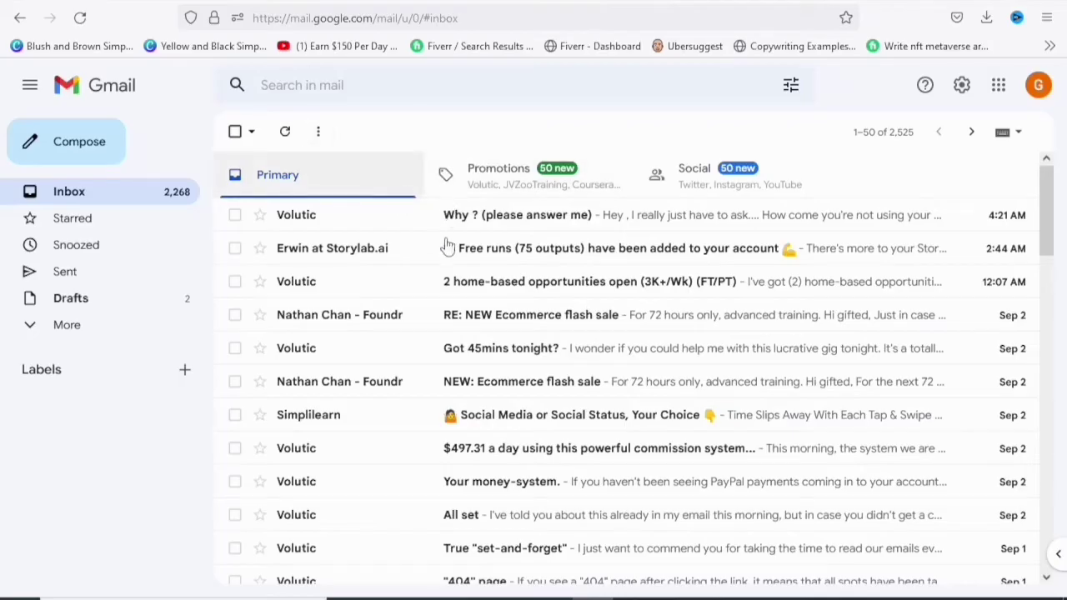
- Refresh Gmail, open the clickworker activation email and scroll down to its activation link
{"action": "left_click", "coordinate": [284, 135]}
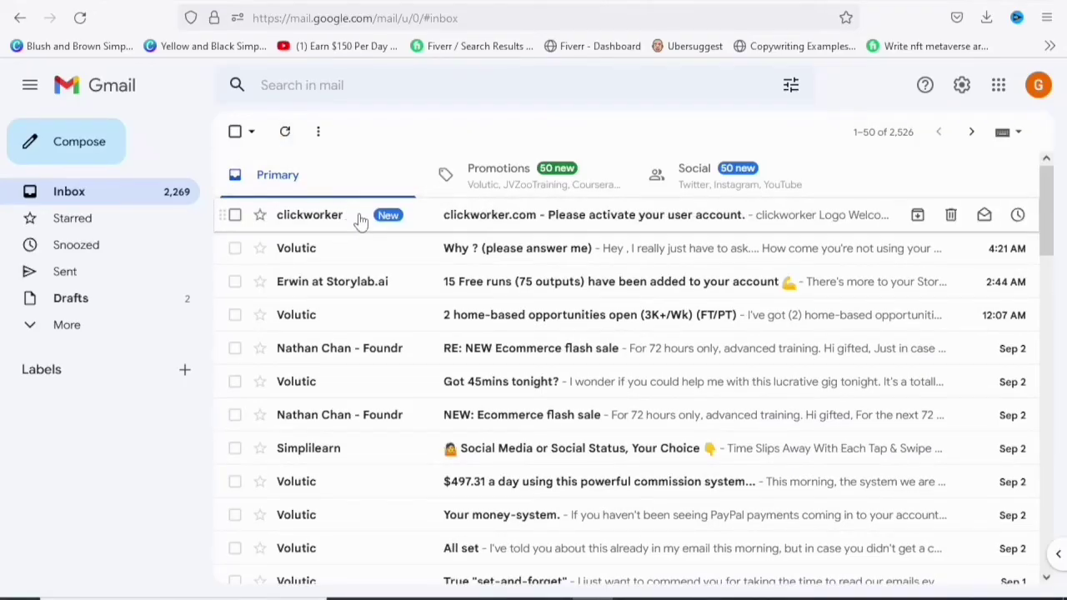
{"action": "left_click", "coordinate": [360, 218]}
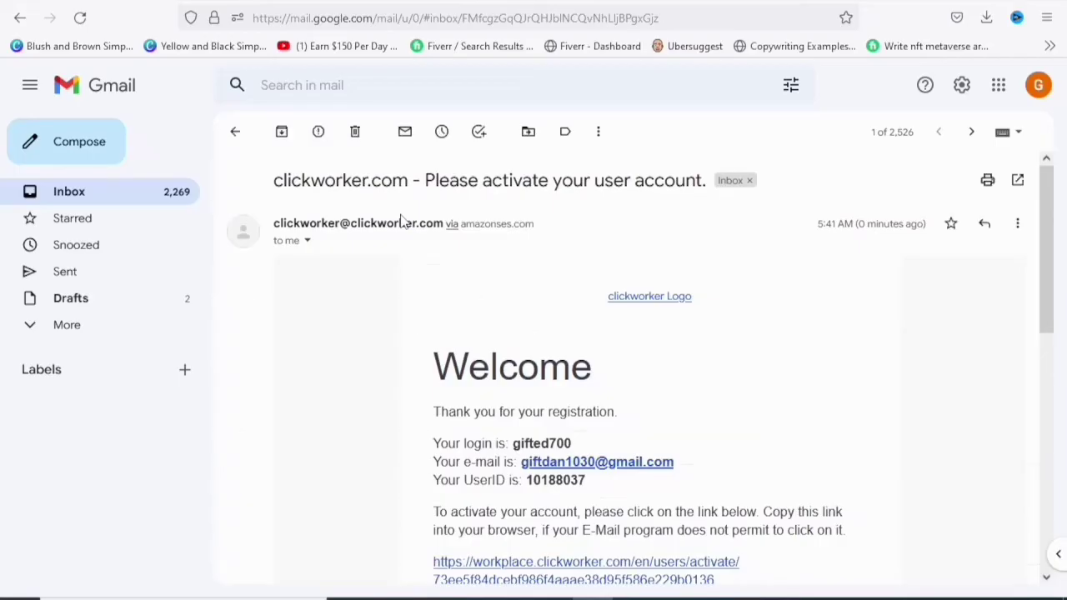
{"action": "scroll", "coordinate": [591, 428], "scroll_direction": "down", "scroll_amount": 2}
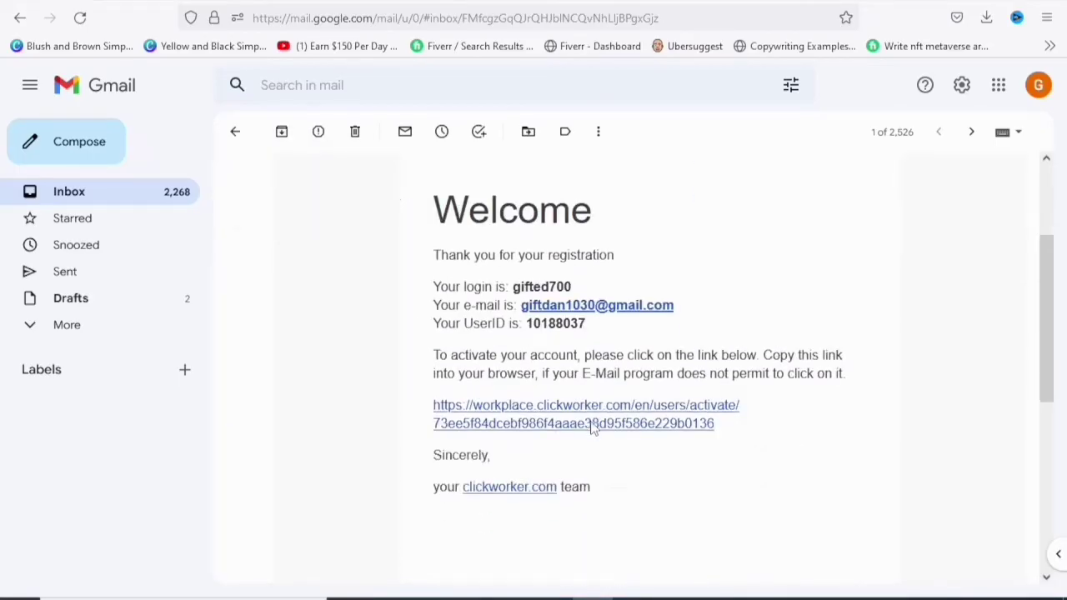
{"action": "scroll", "coordinate": [593, 427], "scroll_direction": "down", "scroll_amount": 1}
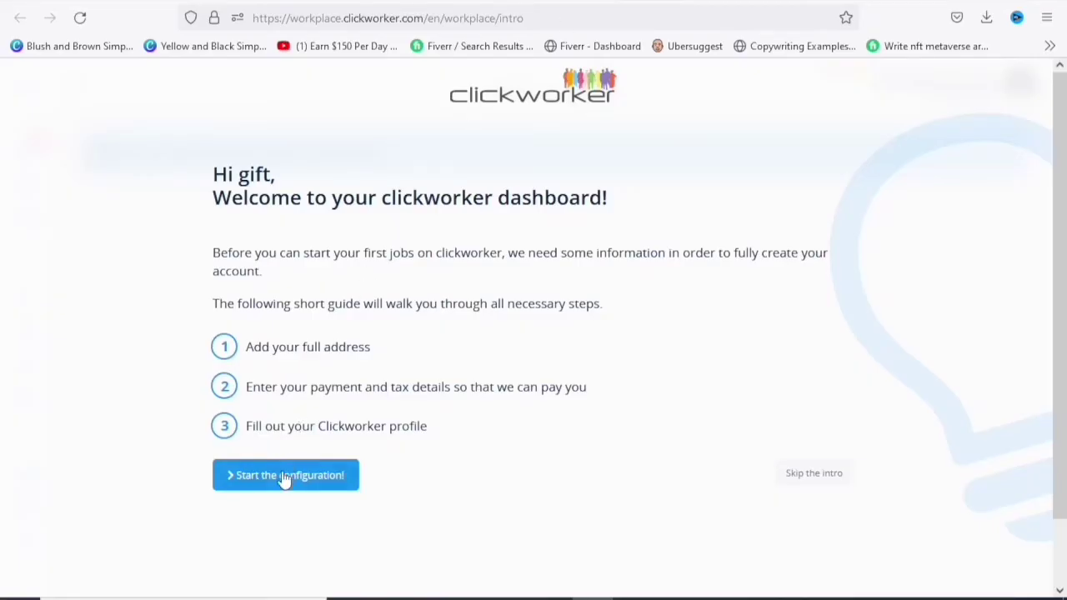
- Start the configuration guide, step through payment and tax, then profile, and finish it
{"action": "left_click", "coordinate": [282, 475]}
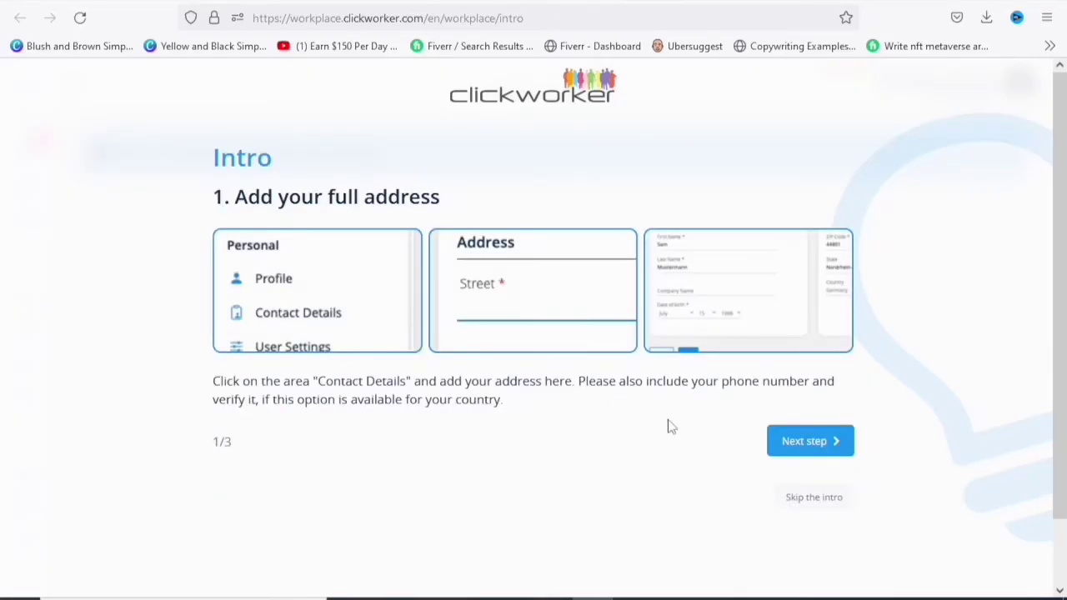
{"action": "left_click", "coordinate": [813, 457]}
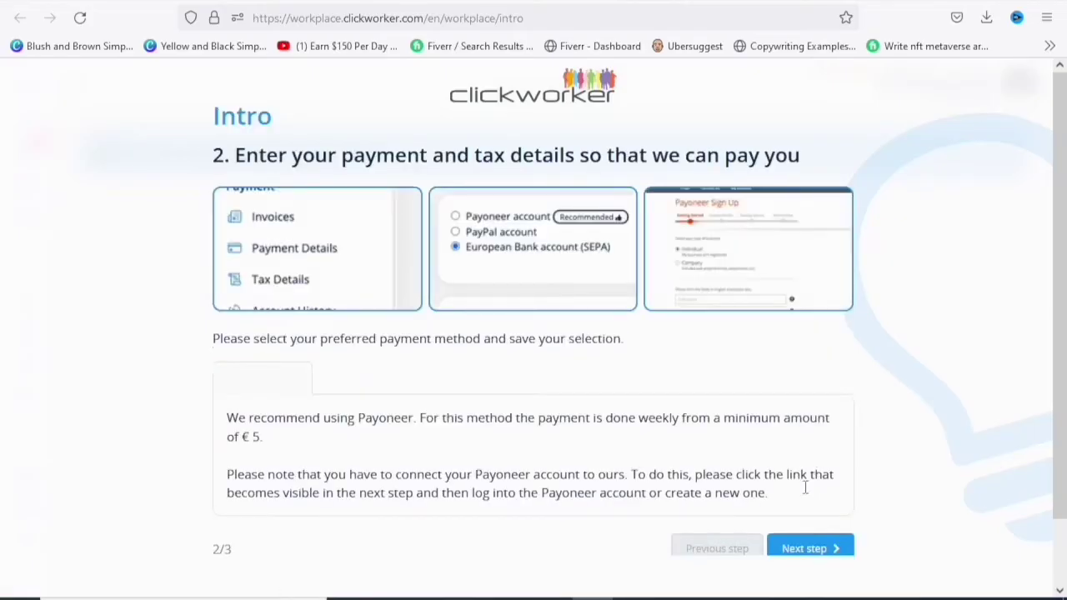
{"action": "left_click", "coordinate": [801, 547]}
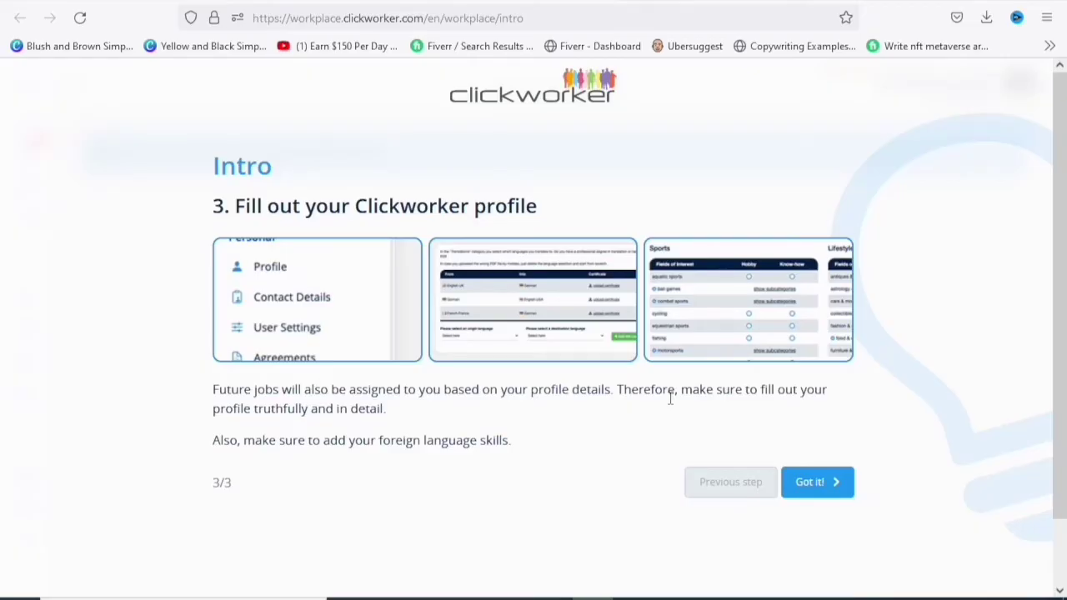
{"action": "left_click", "coordinate": [810, 483]}
- Dismiss the welcome overlay, save the prefilled contact details, and go to Jobs in the sidebar
{"action": "left_click", "coordinate": [813, 473]}
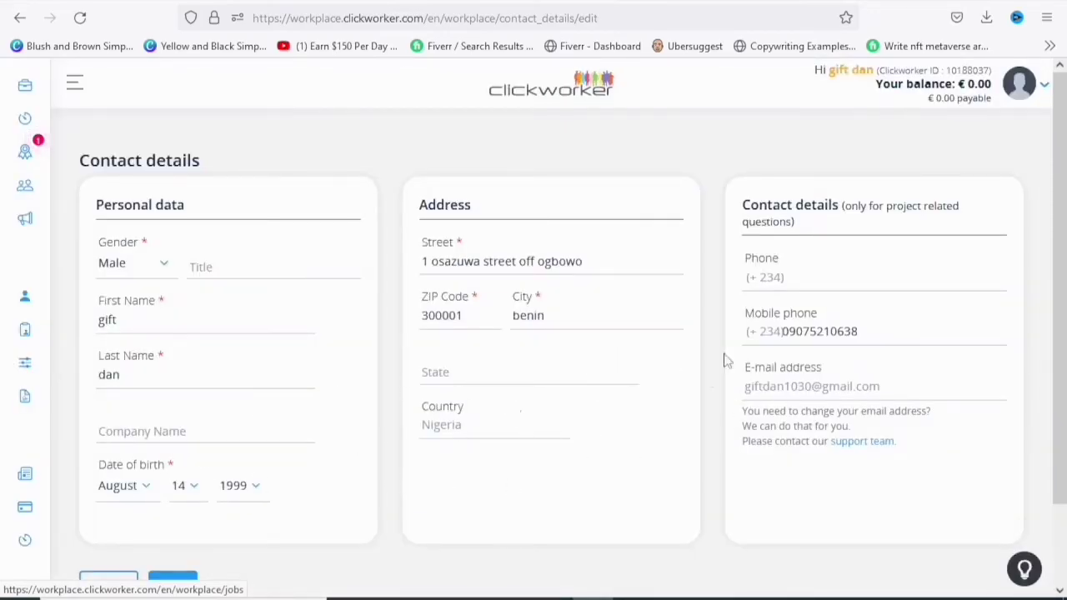
{"action": "scroll", "coordinate": [529, 357], "scroll_direction": "down", "scroll_amount": 2}
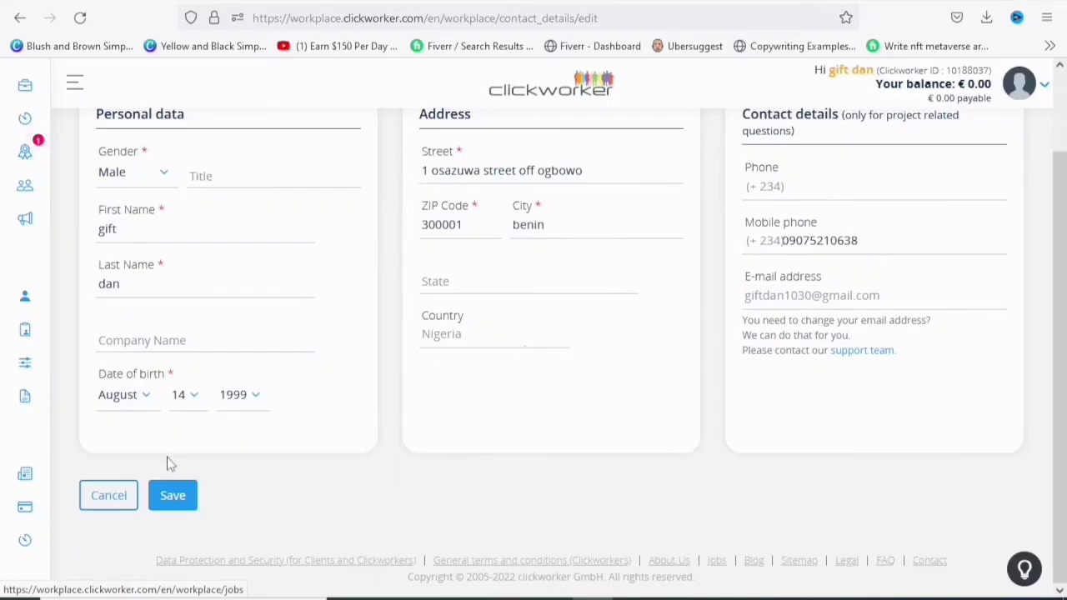
{"action": "scroll", "coordinate": [410, 430], "scroll_direction": "up", "scroll_amount": 2}
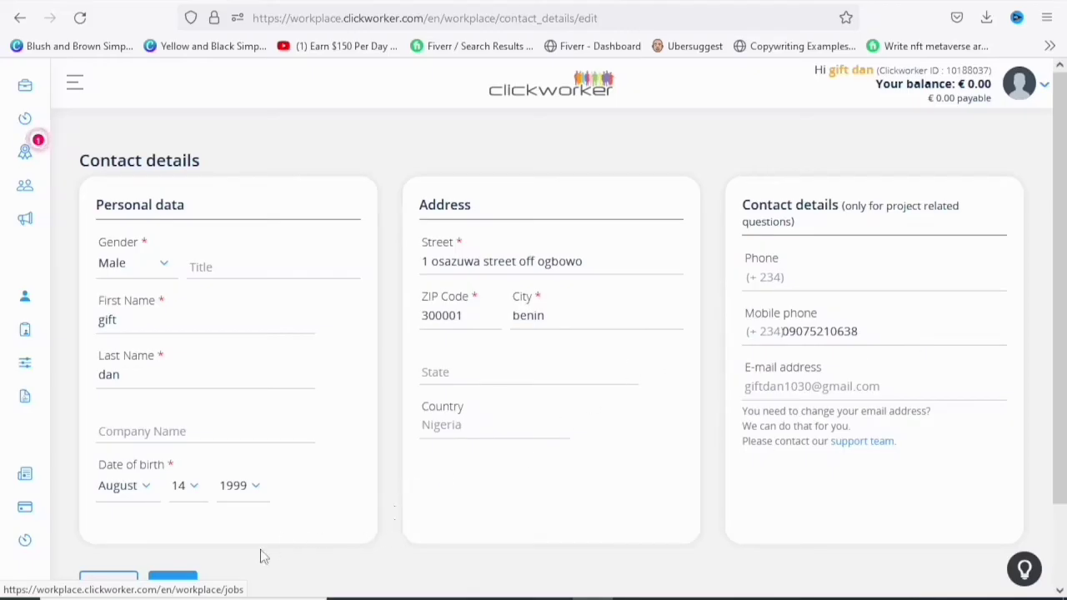
{"action": "left_click", "coordinate": [190, 586]}
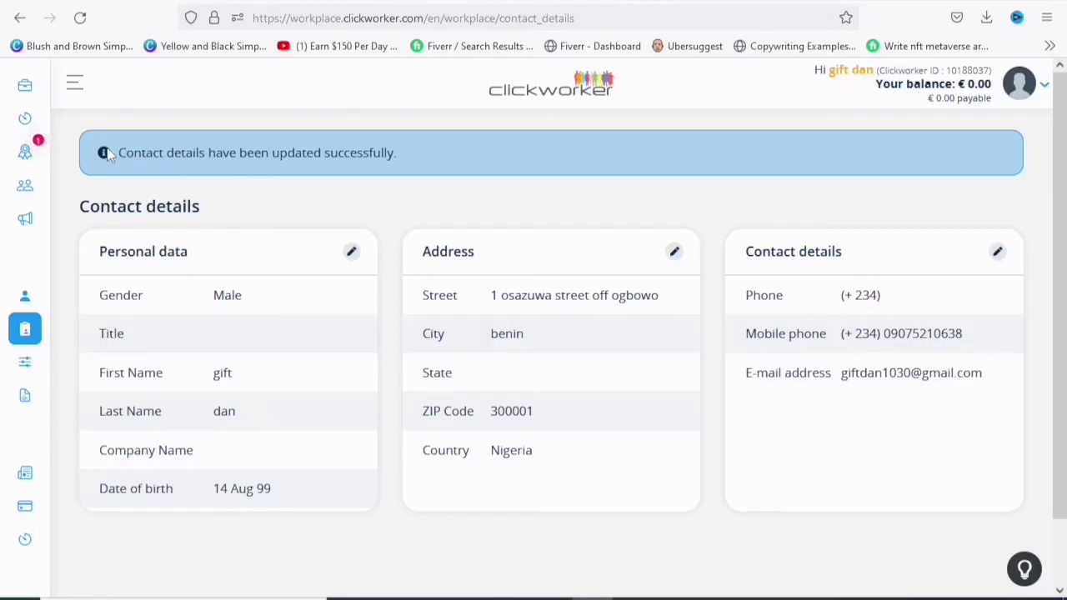
{"action": "mouse_move", "coordinate": [86, 125]}
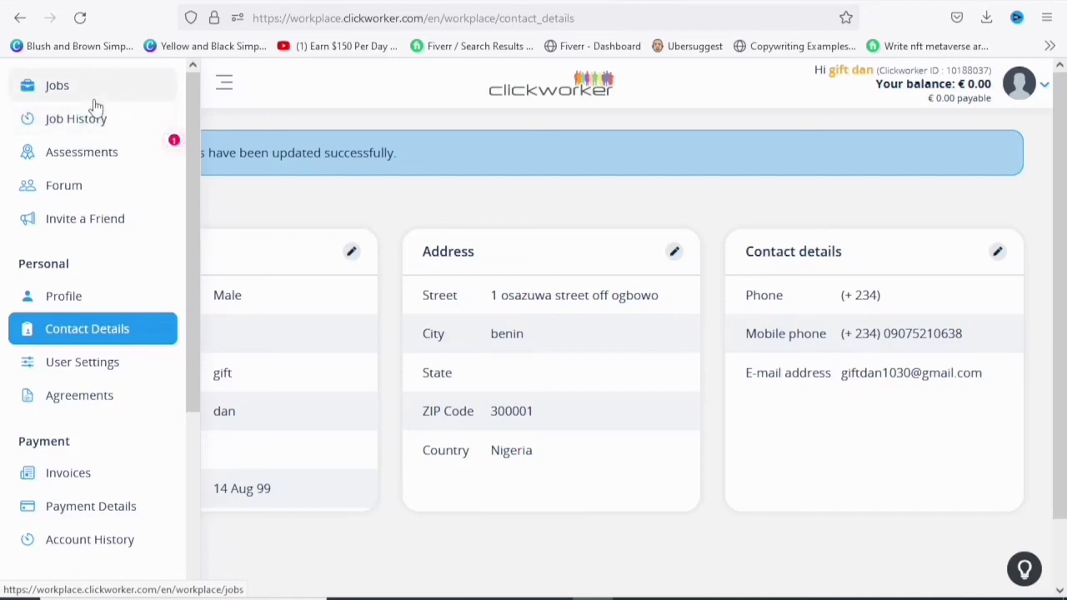
{"action": "left_click", "coordinate": [34, 85]}
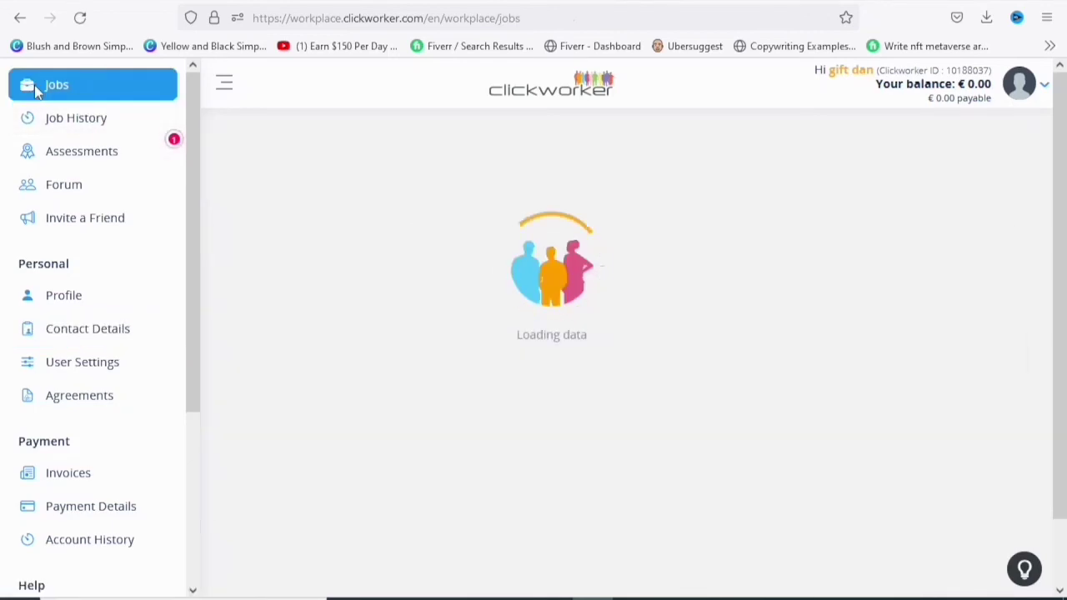